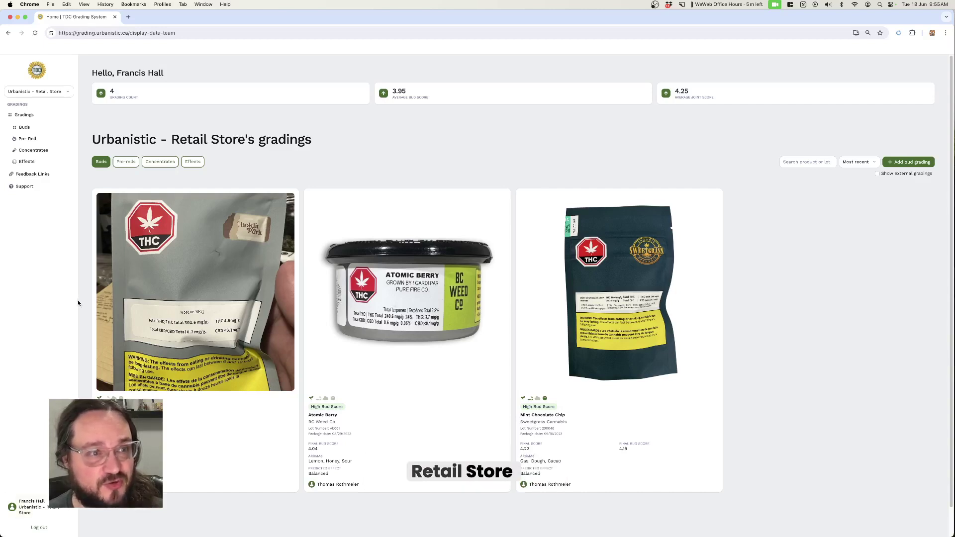
Open the store's feedback link page (23 views, 2 signups) and enable external-grading email notifications
left_click(45, 91)
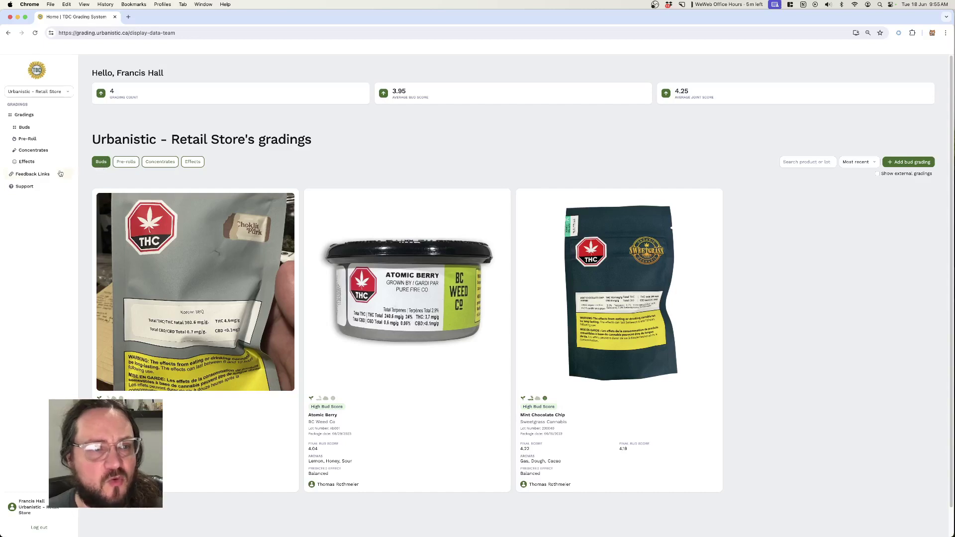
left_click(34, 174)
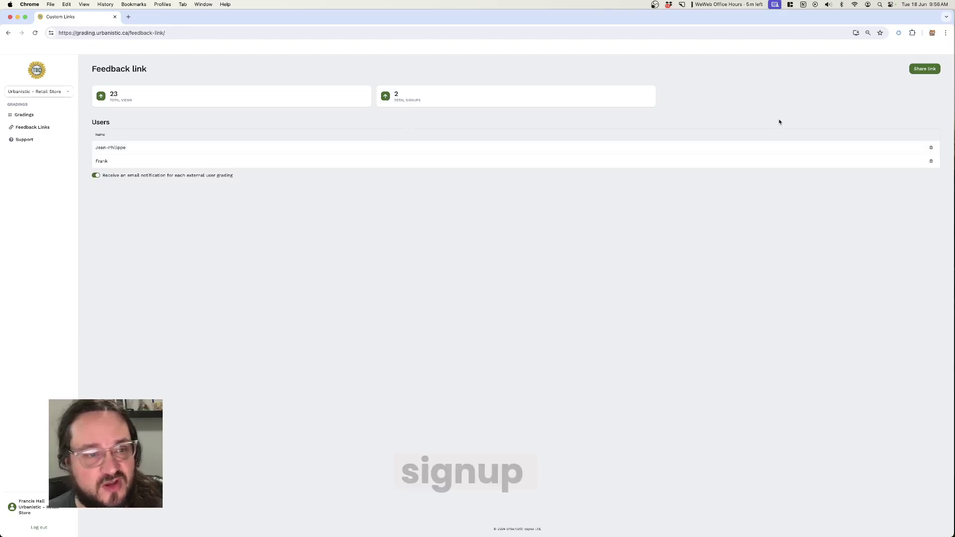
left_click(96, 175)
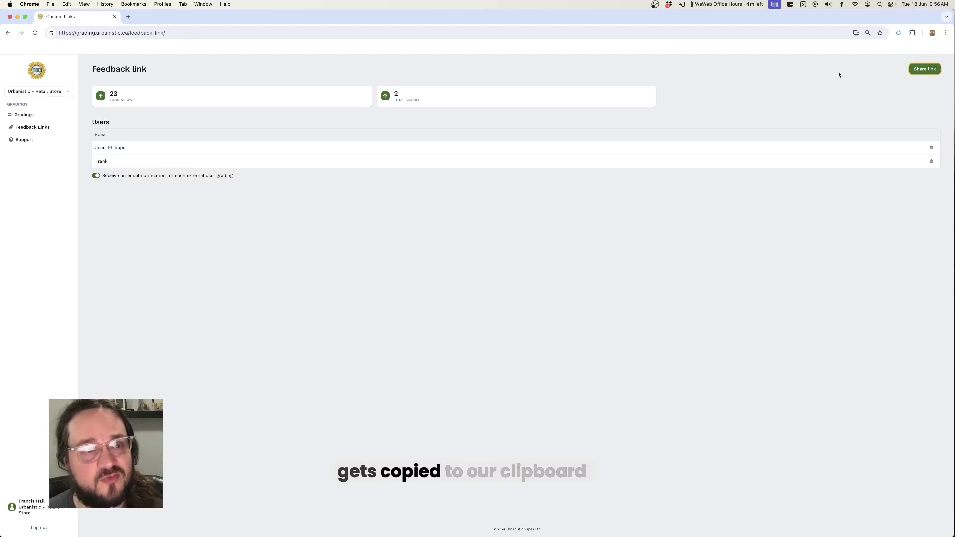
Load the pasted feedback-link-form URL in a new incognito Chrome window
left_click(51, 4)
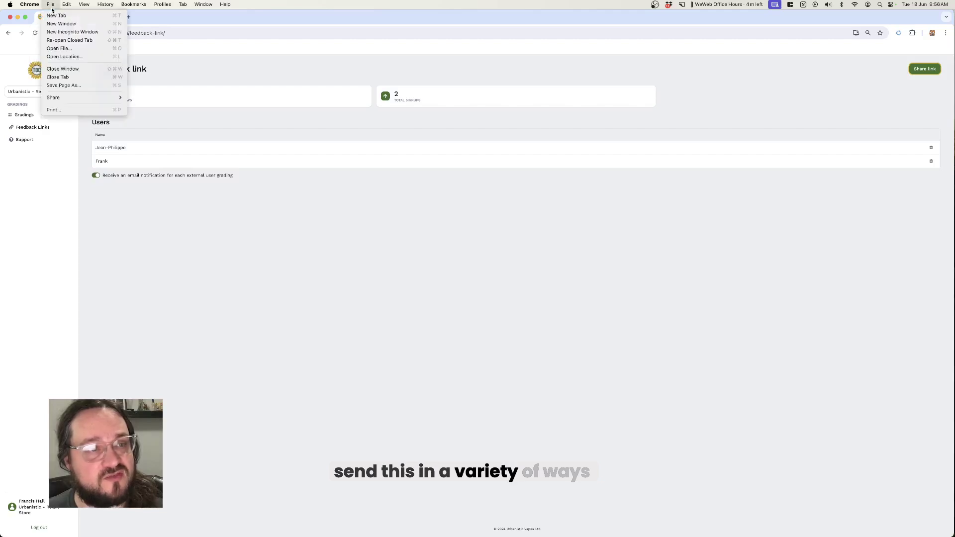
left_click(72, 31)
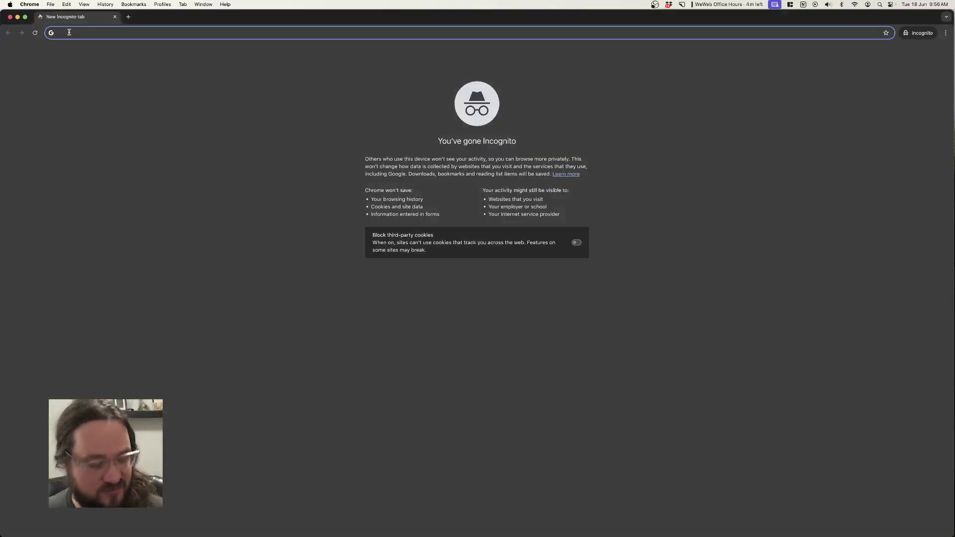
type("https://grading.urbanistic.ca/feedback-link-form?store=81")
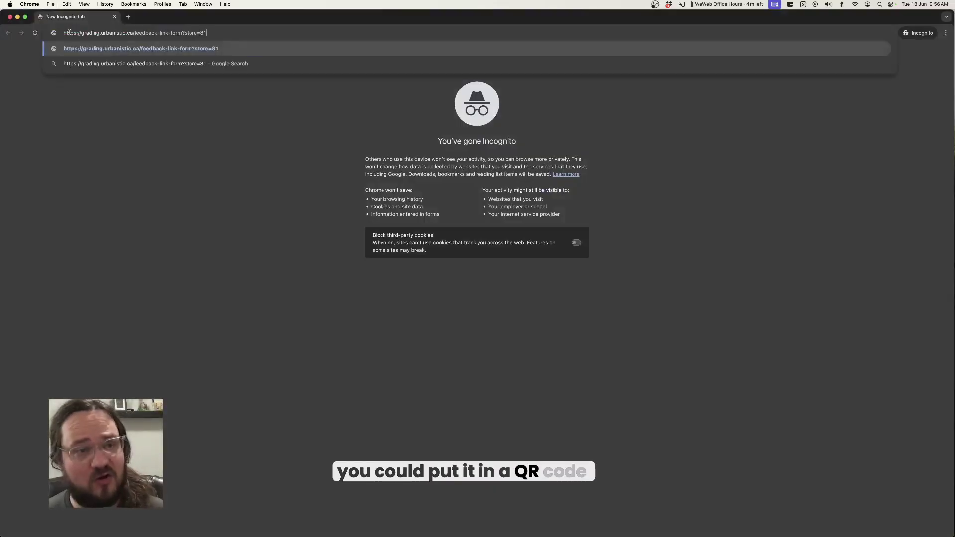
key("Return")
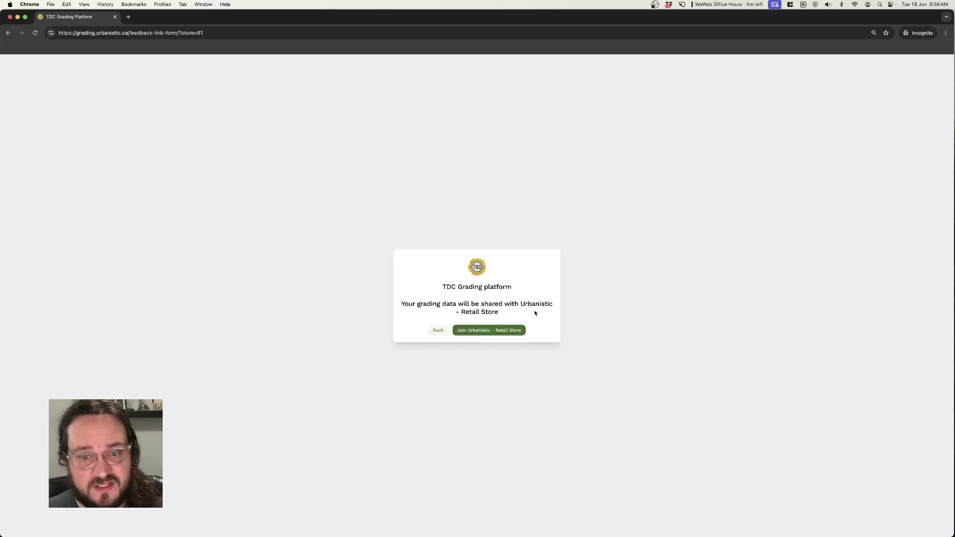
Join Urbanistic - Retail Store as an external grader, then close the incognito window
left_click(500, 333)
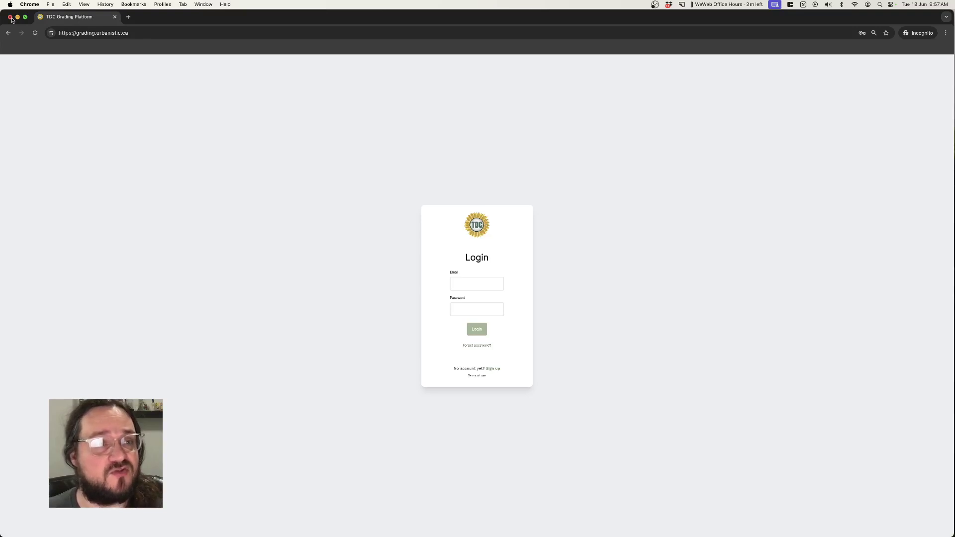
left_click(11, 16)
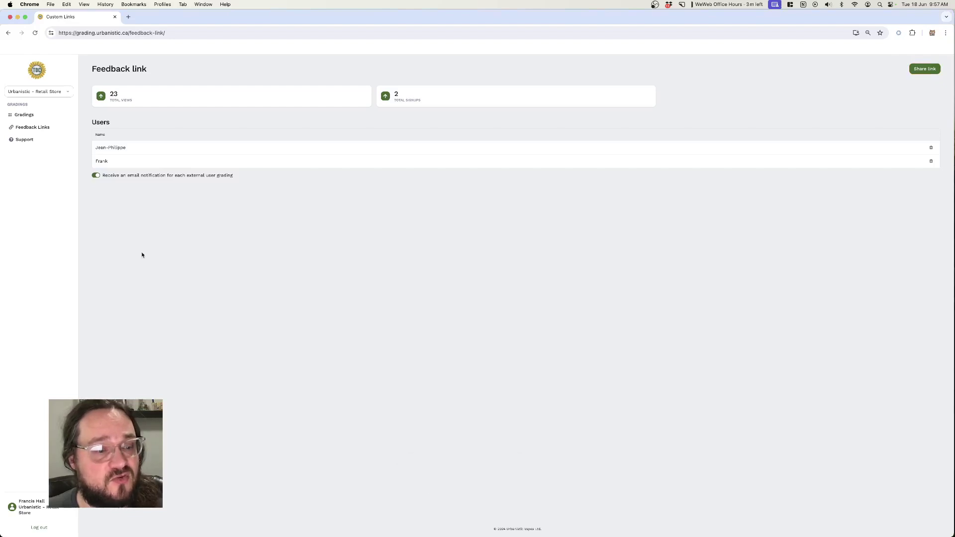
Show the Retail Store gradings list with external gradings included, revealing a fourth card
left_click(23, 114)
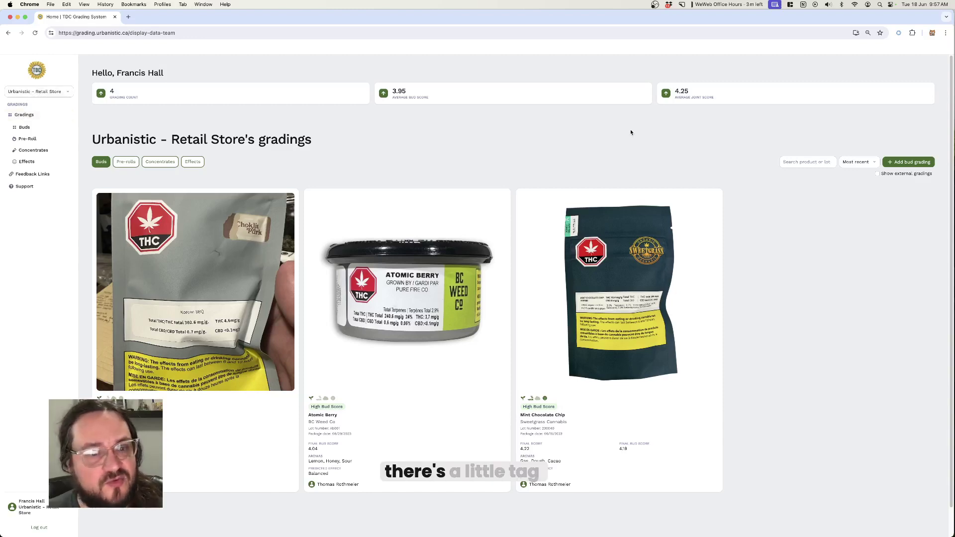
left_click(880, 175)
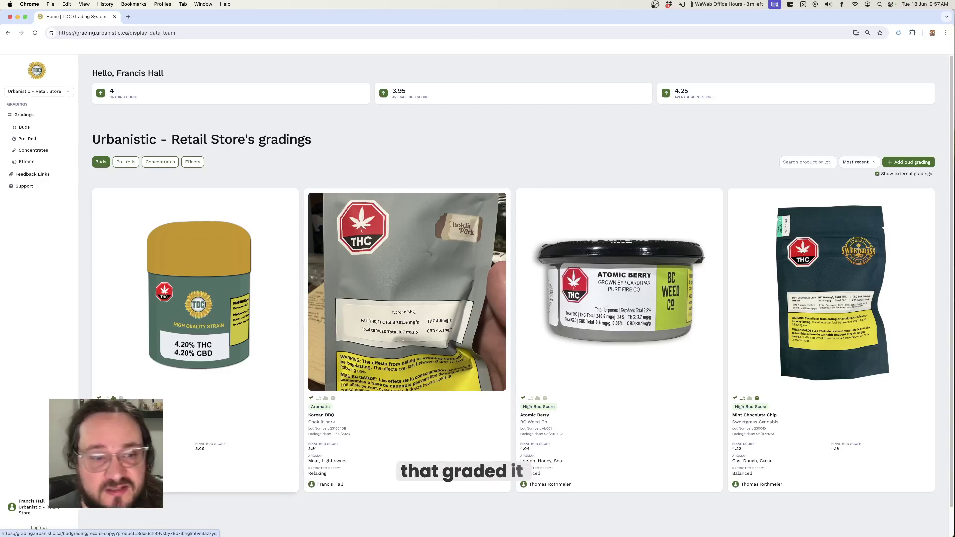
Open the Fire Product by Dank OG grading record with overall, bud, trichome and vape scores
left_click(179, 312)
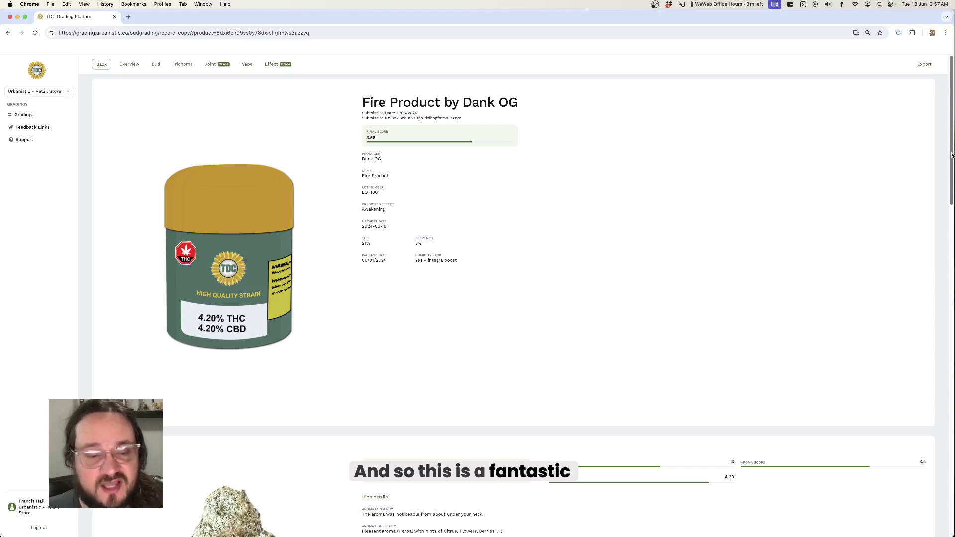
scroll(523, 268, "down", 3)
scroll(523, 269, "down", 3)
scroll(522, 269, "down", 3)
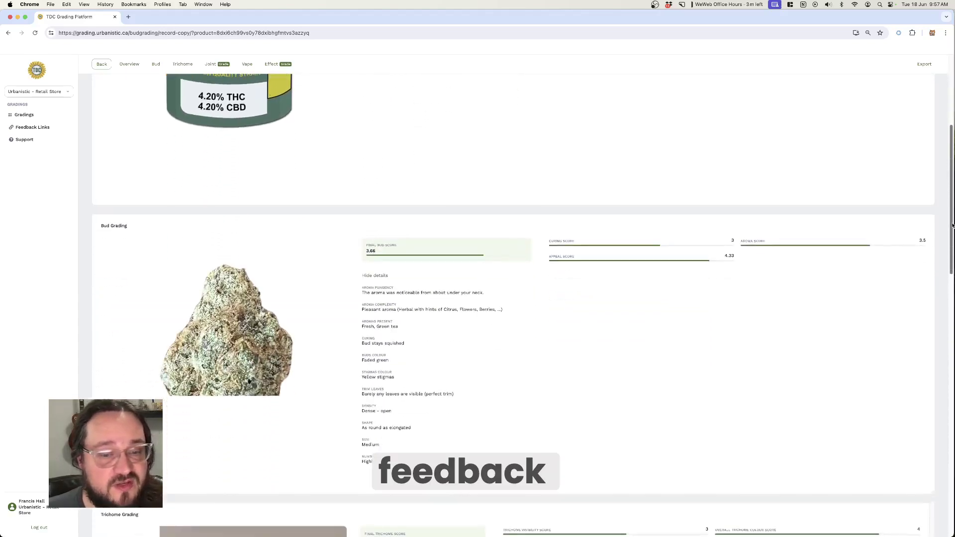
scroll(523, 269, "down", 3)
scroll(522, 269, "down", 3)
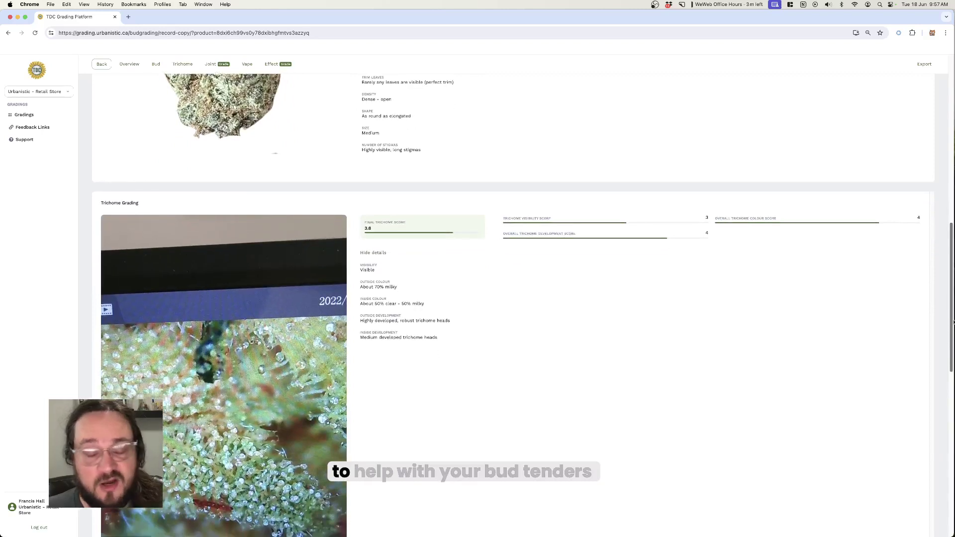
scroll(522, 268, "down", 1)
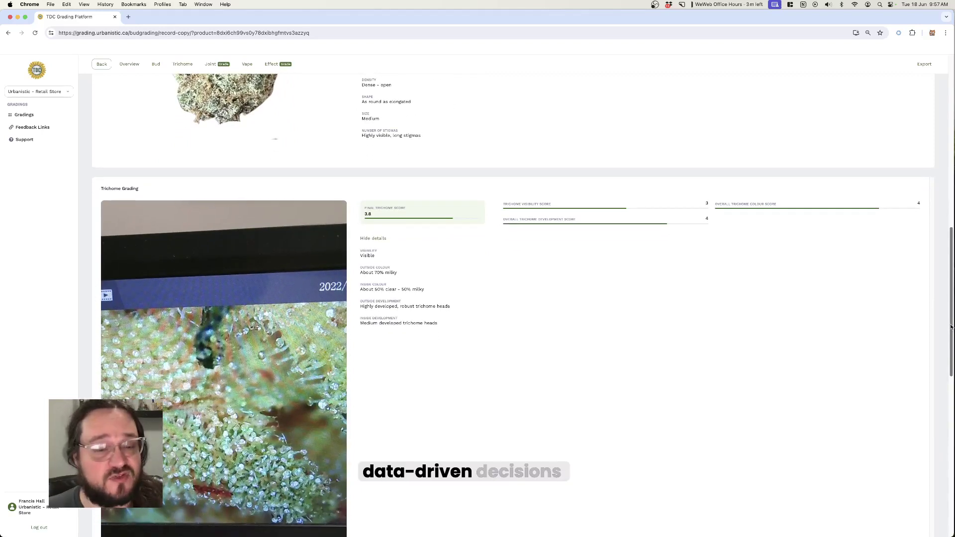
scroll(522, 269, "down", 3)
scroll(522, 270, "down", 3)
scroll(522, 269, "down", 2)
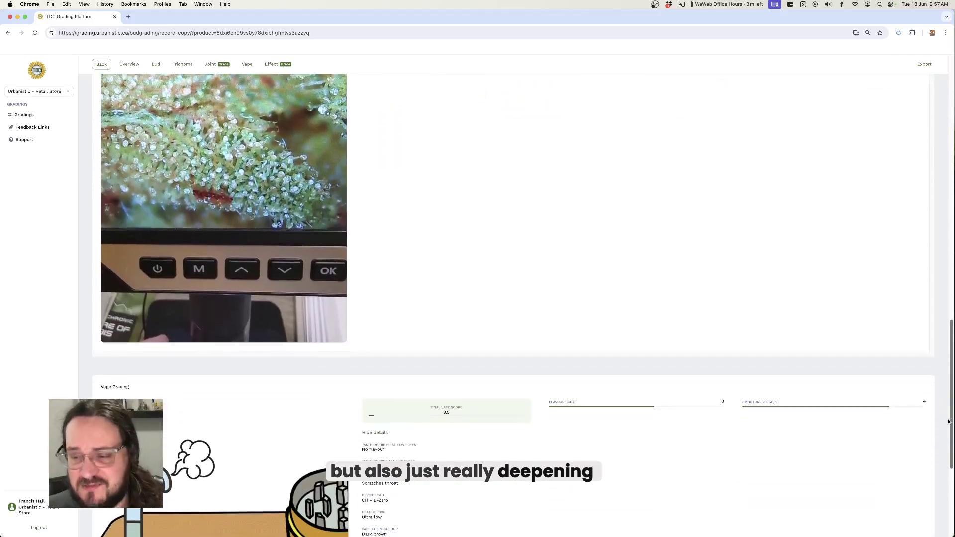
scroll(523, 269, "down", 2)
scroll(935, 440, "down", 2)
scroll(936, 439, "down", 1)
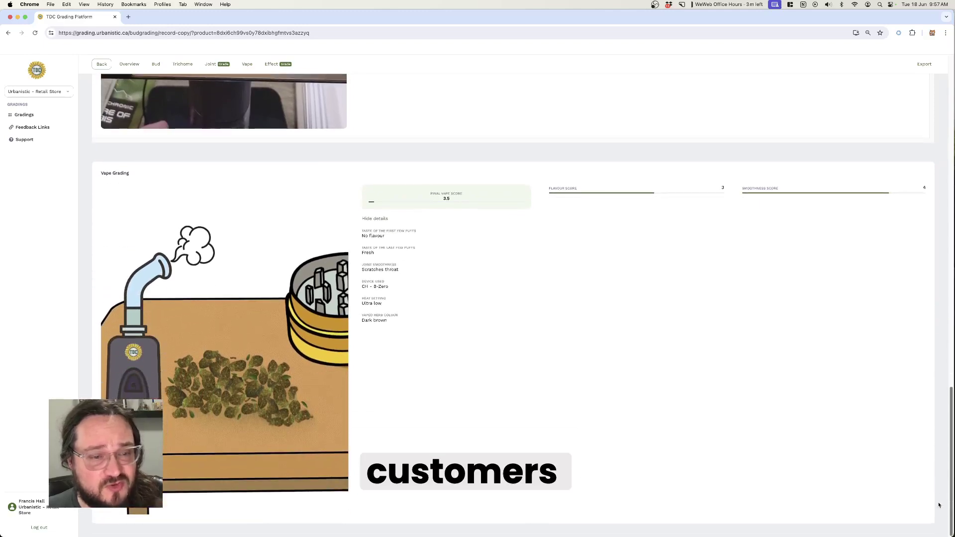
scroll(937, 425, "up", 3)
scroll(938, 414, "up", 2)
scroll(939, 414, "up", 5)
scroll(936, 336, "up", 5)
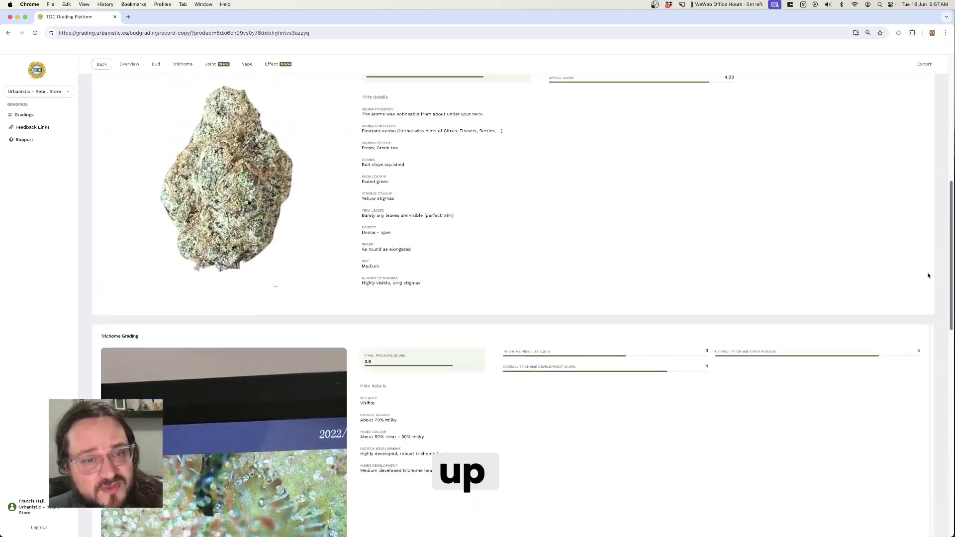
scroll(935, 224, "up", 2)
scroll(935, 222, "up", 4)
scroll(929, 187, "up", 4)
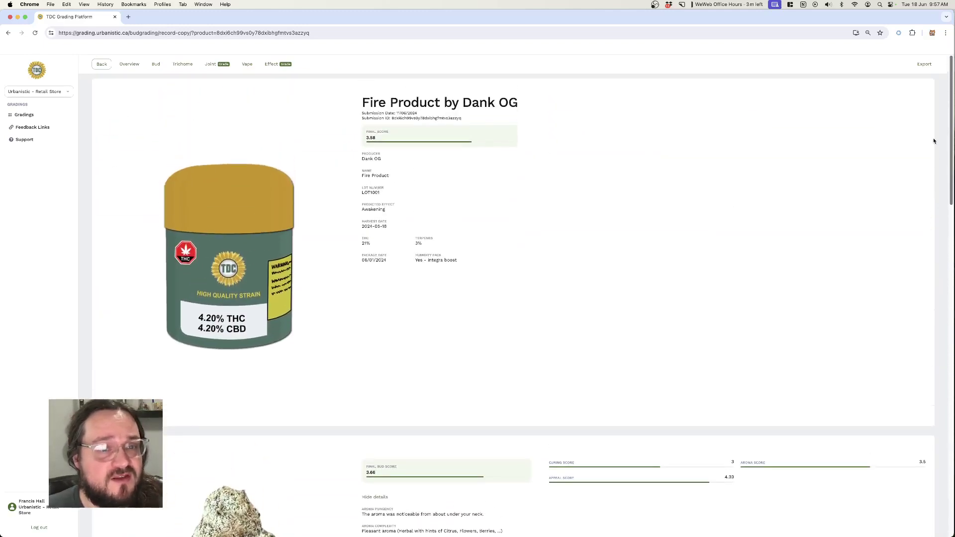